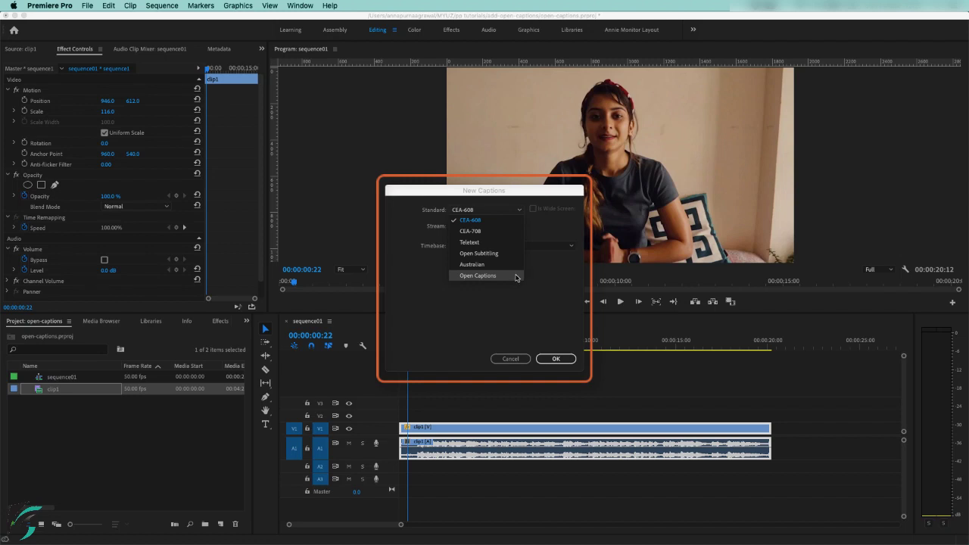
# Step: Create a new captions item using the Open Captions standard at 50.00 fps and 1920 x 1080
pyautogui.click(518, 276)
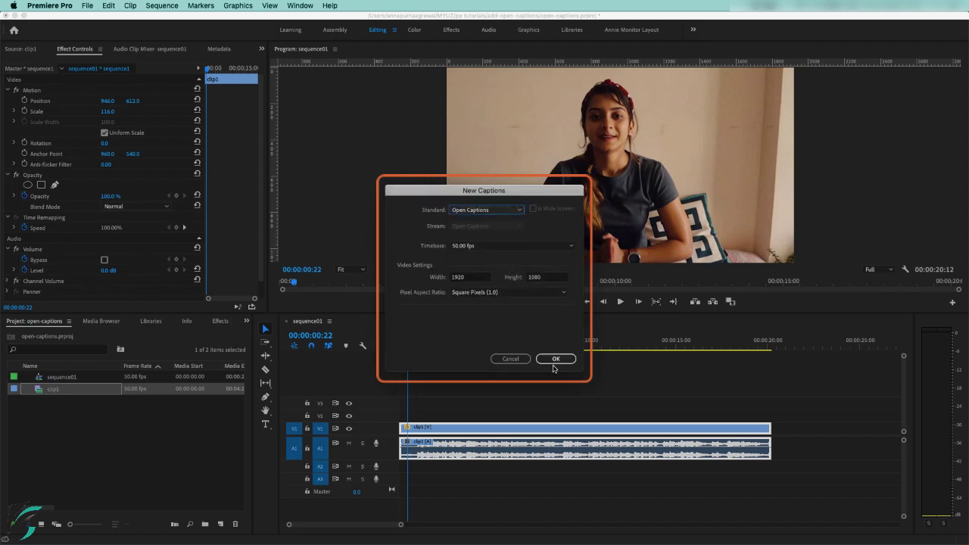
pyautogui.click(555, 359)
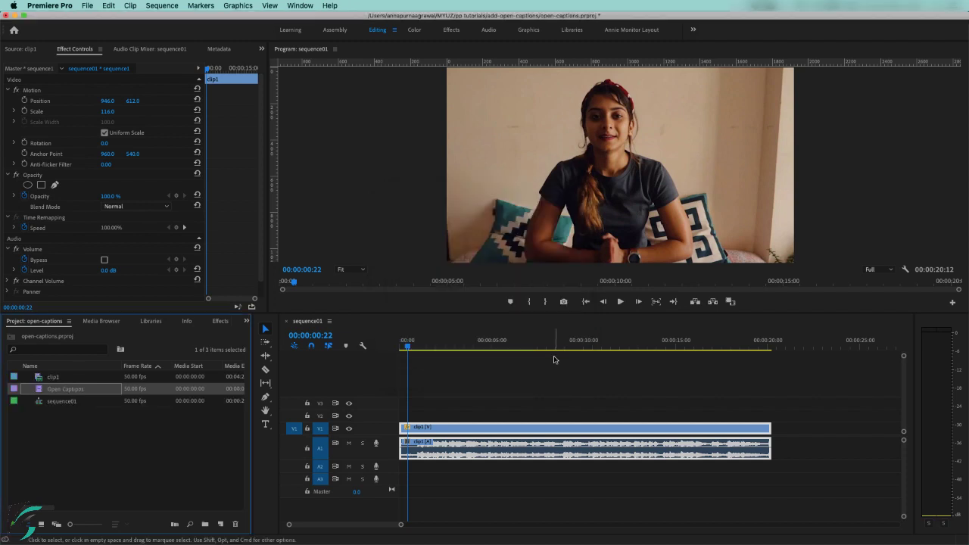
# Step: Place the Open Captions item on track V2 at the sequence start and extend it to the end of clip1
pyautogui.click(87, 391)
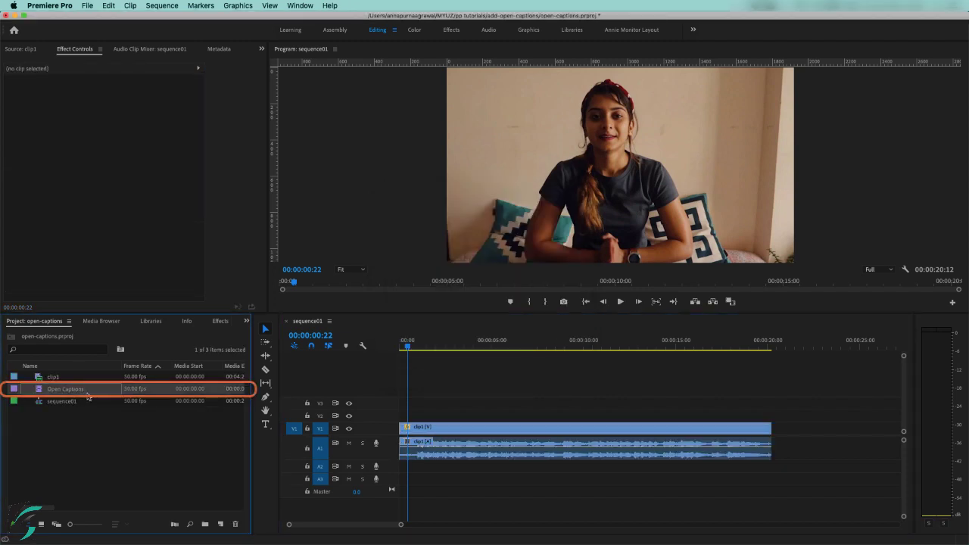
pyautogui.moveTo(16, 391); pyautogui.dragTo(398, 417)
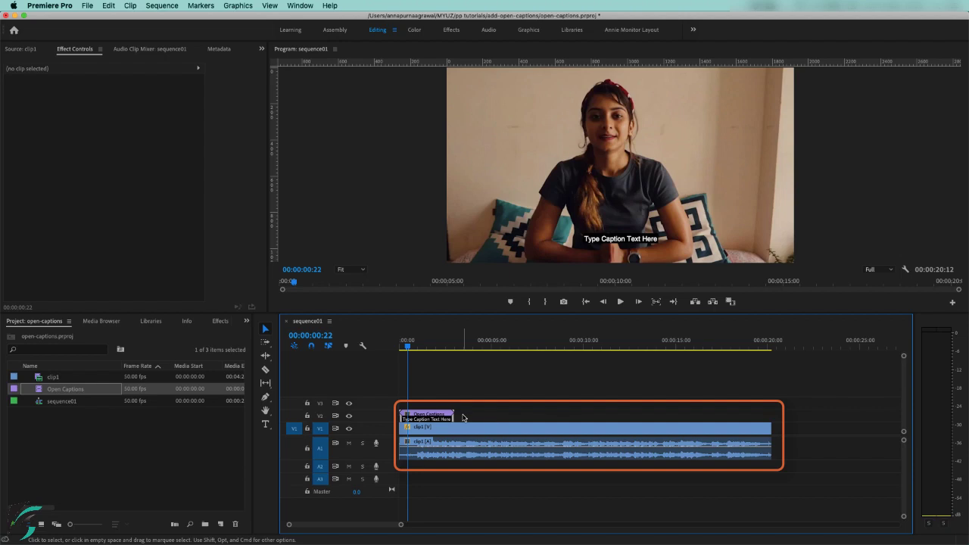
pyautogui.moveTo(454, 415); pyautogui.dragTo(766, 415)
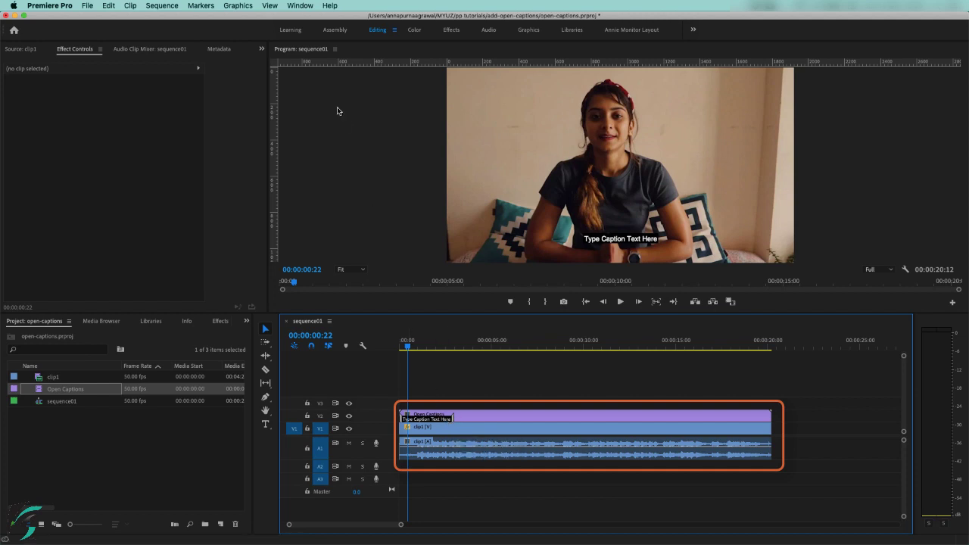
# Step: Display the caption editing settings for the Open Captions clip on V2 and enlarge the area that shows them
pyautogui.click(300, 5)
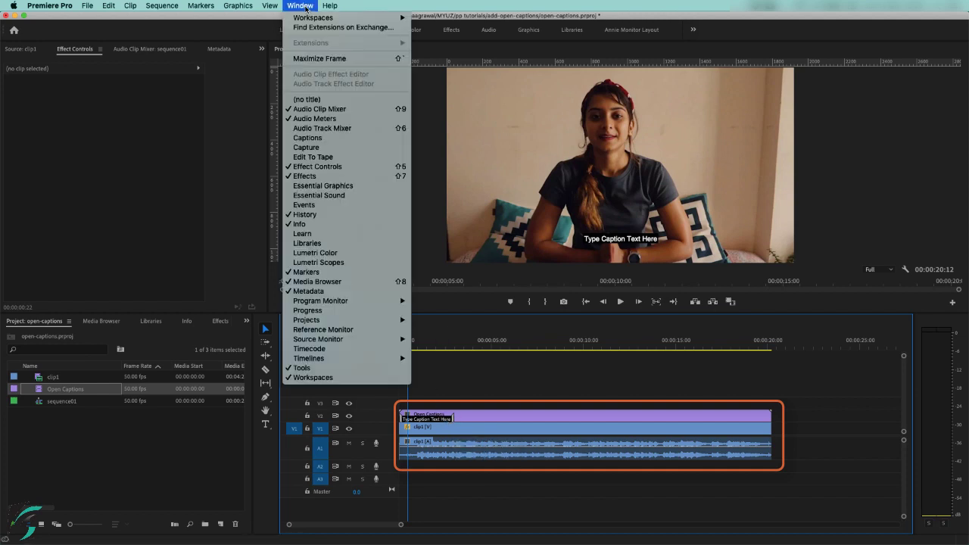
pyautogui.click(323, 139)
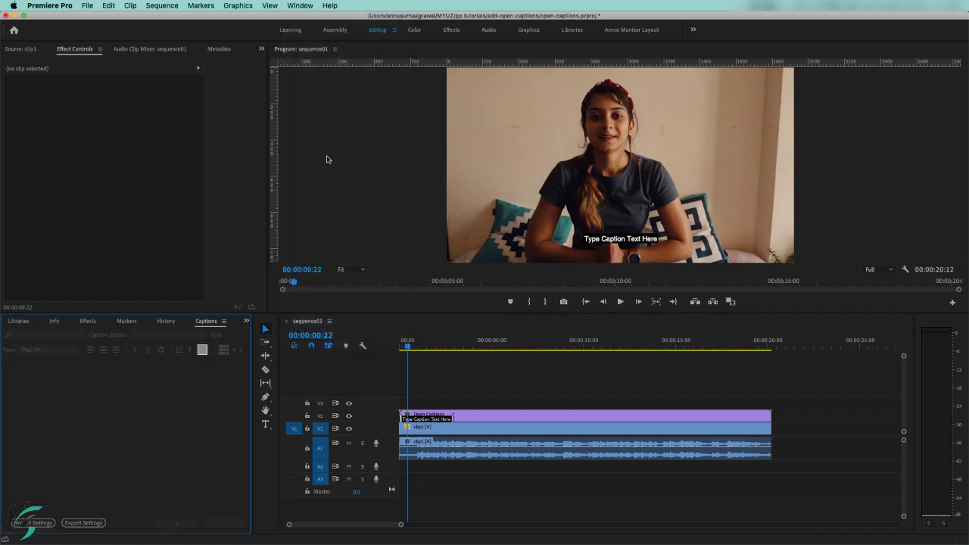
pyautogui.click(441, 418)
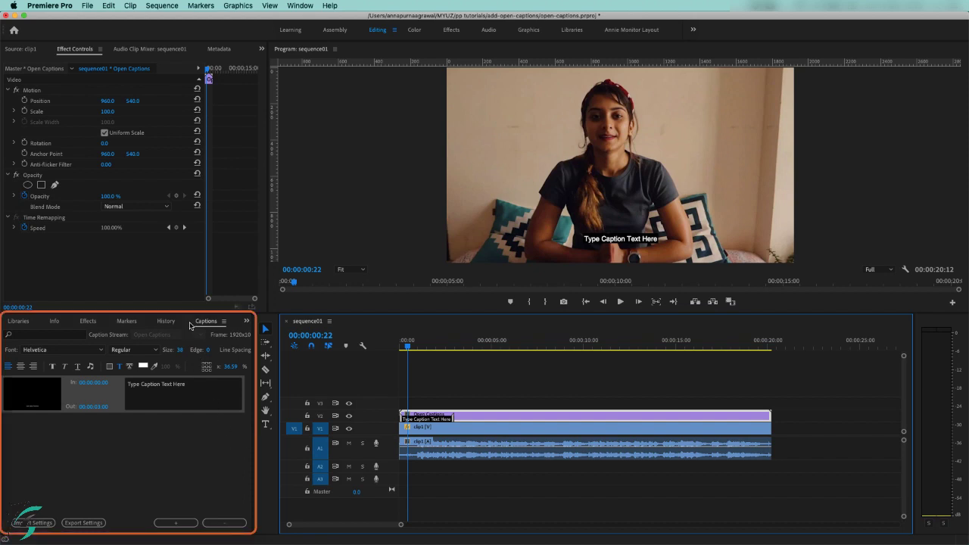
pyautogui.moveTo(186, 313); pyautogui.dragTo(177, 280)
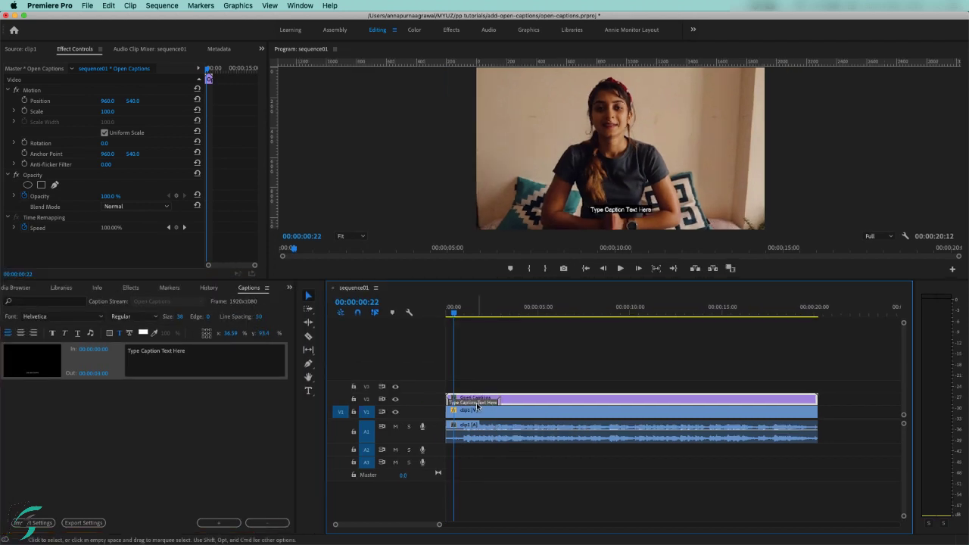
# Step: Shift the caption block within the Open Captions clip so that its In point is 00:00:00:43
pyautogui.moveTo(478, 407); pyautogui.dragTo(490, 404)
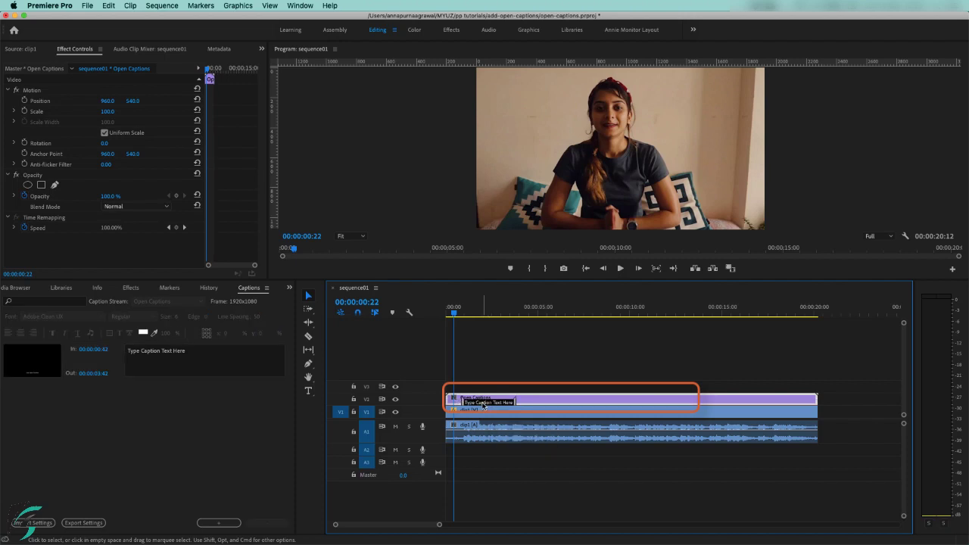
pyautogui.click(485, 403)
pyautogui.moveTo(467, 406); pyautogui.dragTo(478, 406)
pyautogui.click(481, 404)
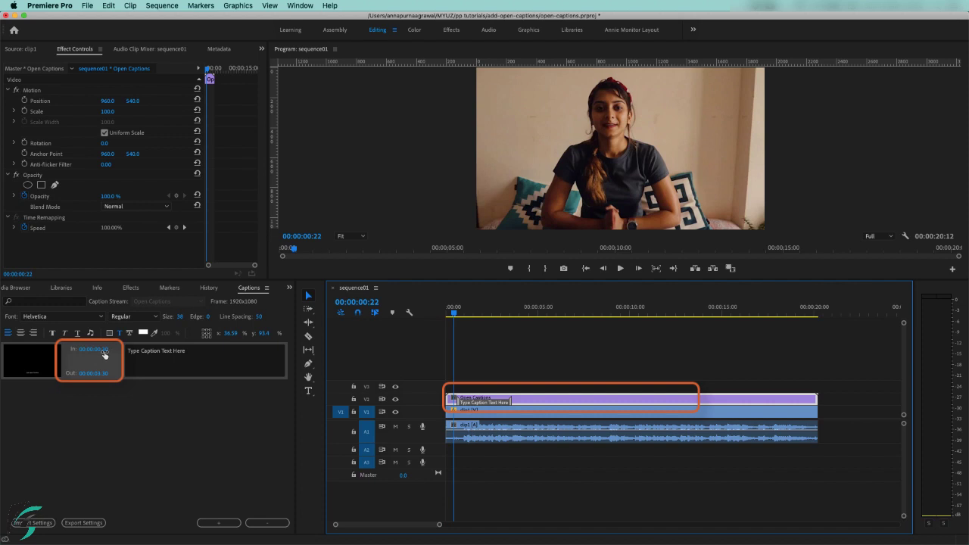
pyautogui.moveTo(107, 351); pyautogui.dragTo(118, 351)
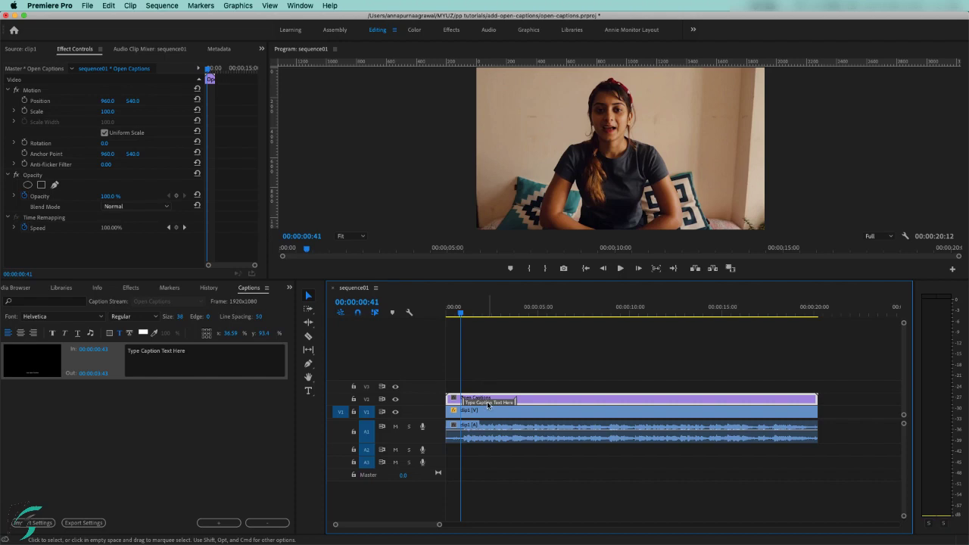
# Step: Extend the caption block's Out point to 00:00:04:31 and play the sequence to check its timing against the speech
pyautogui.click(464, 315)
pyautogui.press('space')
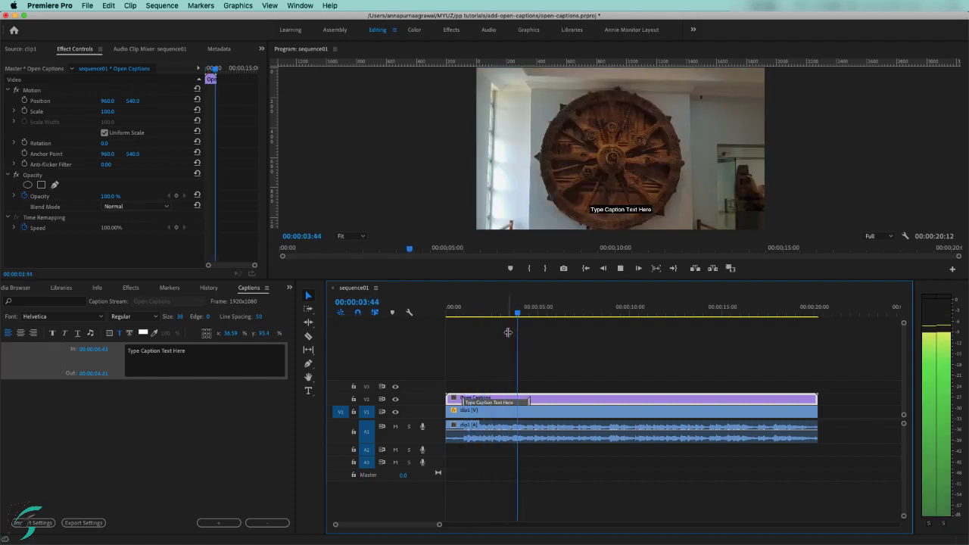
pyautogui.press('space')
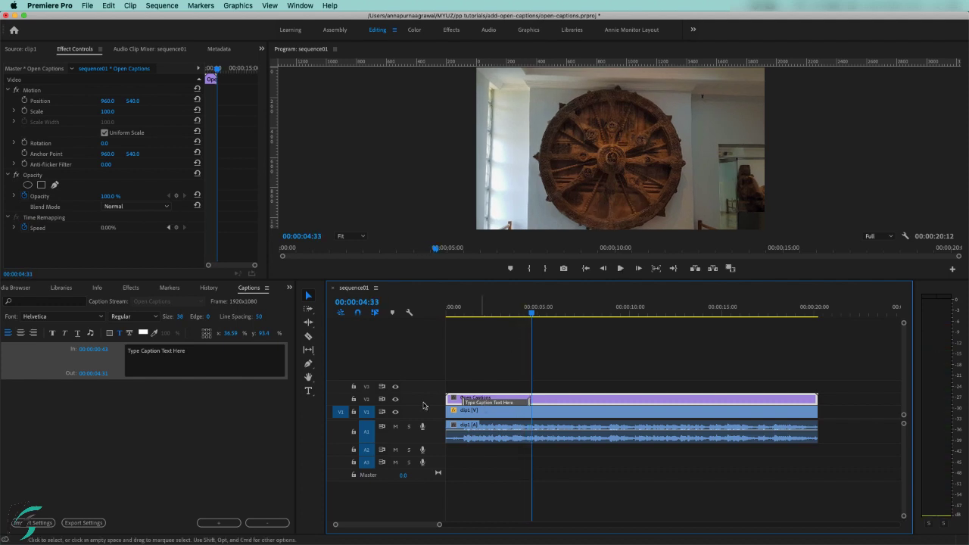
# Step: Replace the placeholder caption text with "At the archaeological museum at konark, there are so many"
pyautogui.click(202, 362)
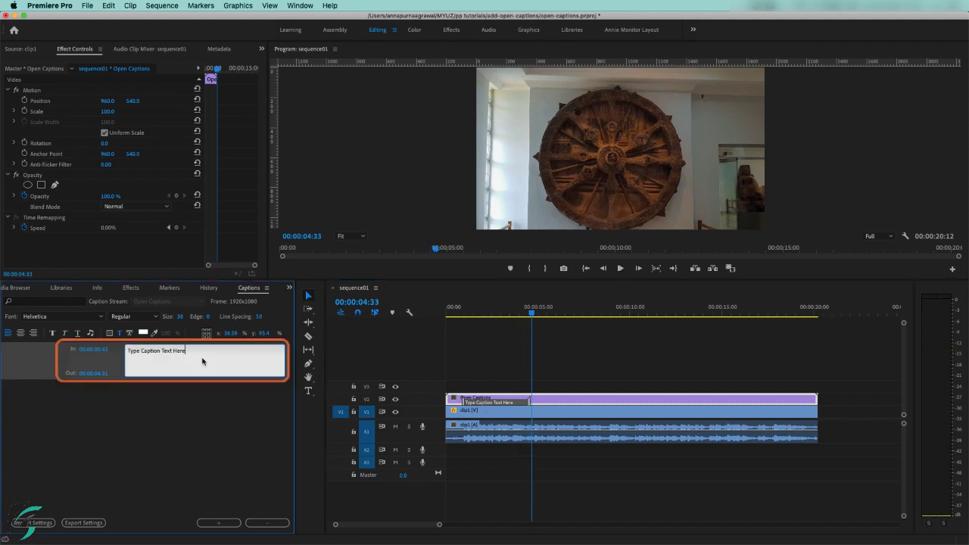
pyautogui.press('super+a')
pyautogui.write('At the archaeological museum at konark, there are so many')
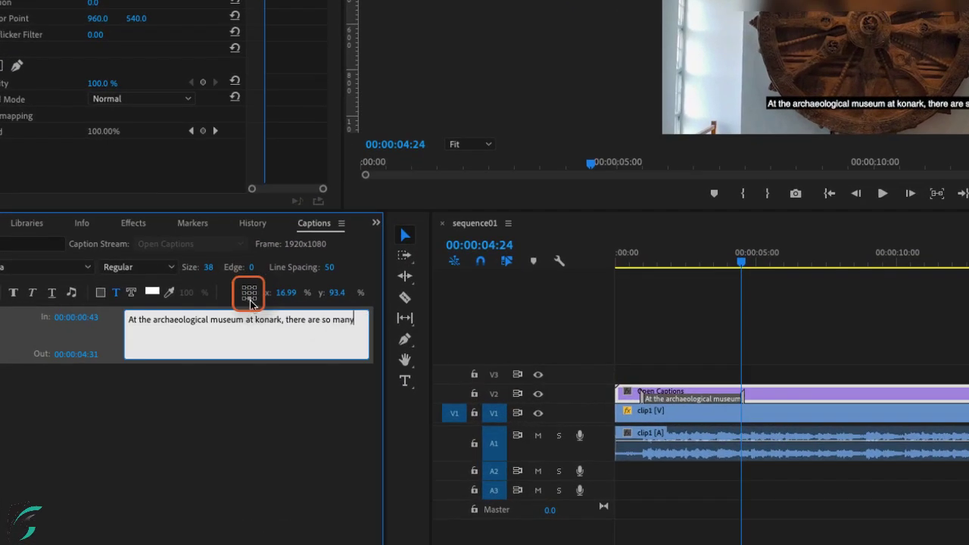
# Step: Try different preset positions for the caption block, including bottom centre, and custom offsets of x 32 % and y 58 %
pyautogui.click(247, 295)
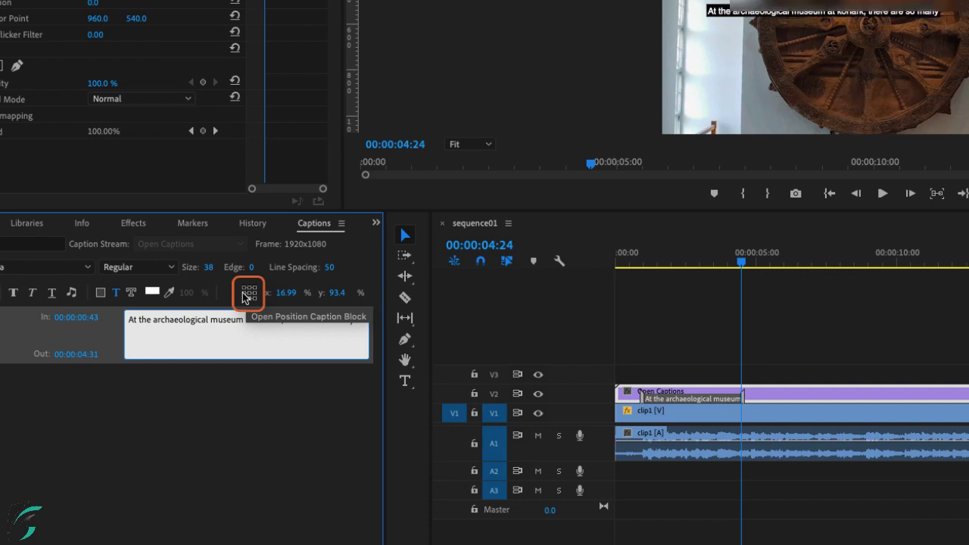
pyautogui.click(251, 301)
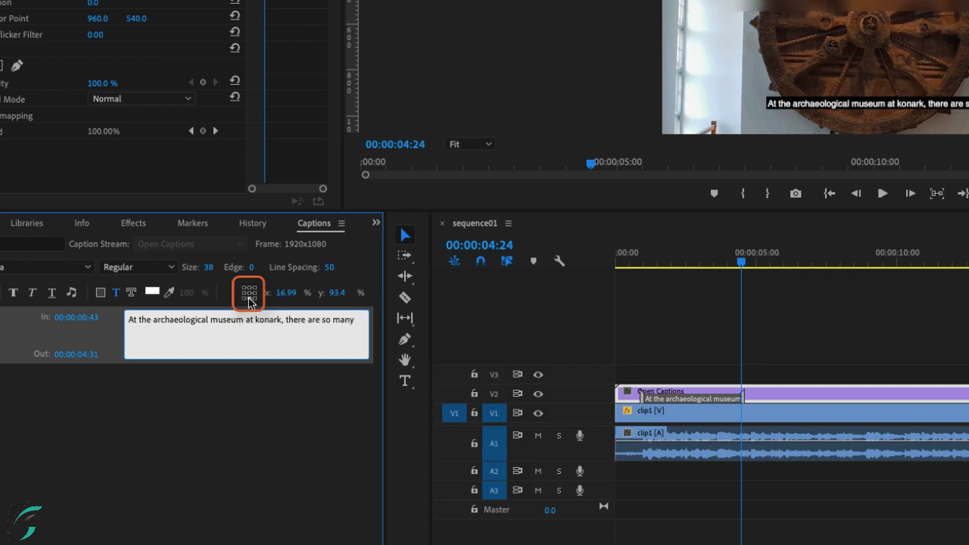
pyautogui.click(288, 300)
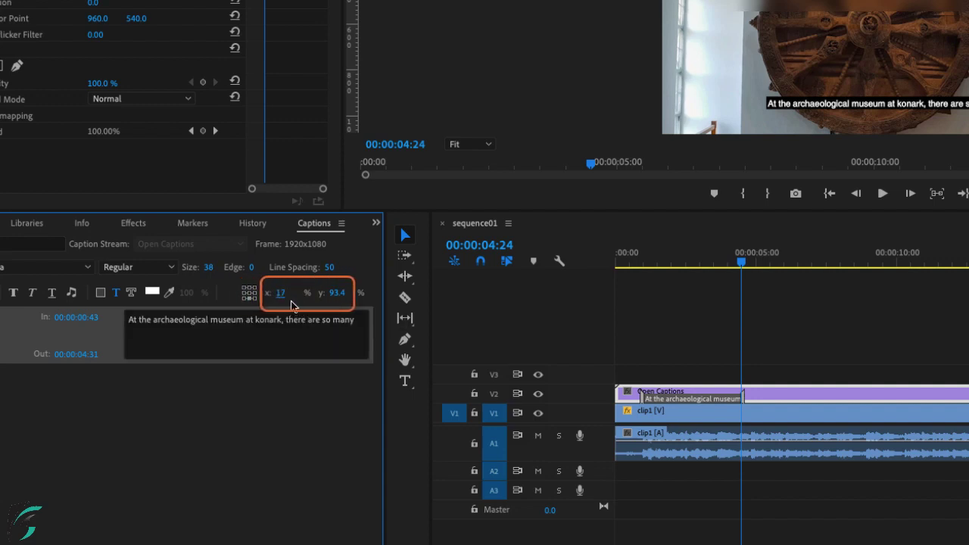
pyautogui.click(280, 293)
pyautogui.write('32')
pyautogui.press('Return')
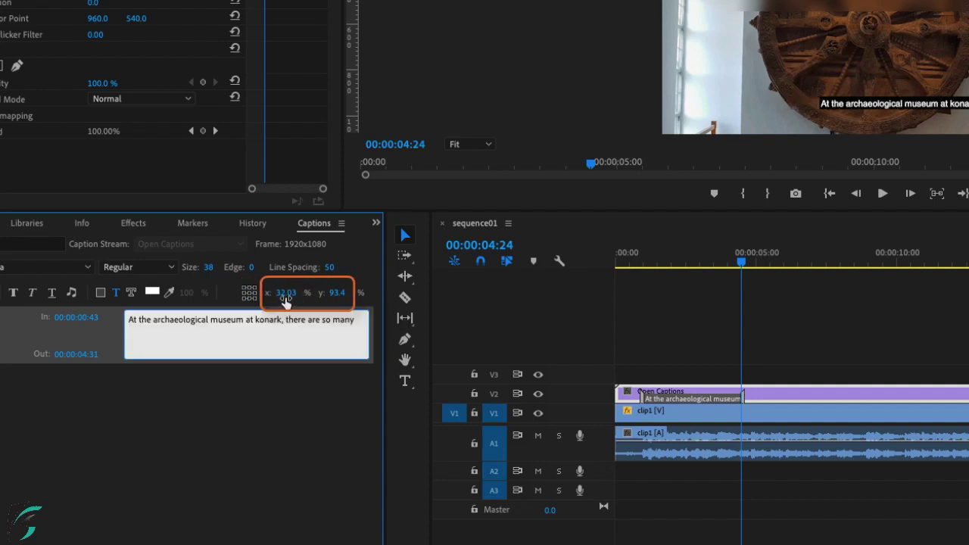
pyautogui.click(332, 294)
pyautogui.write('58')
pyautogui.press('Return')
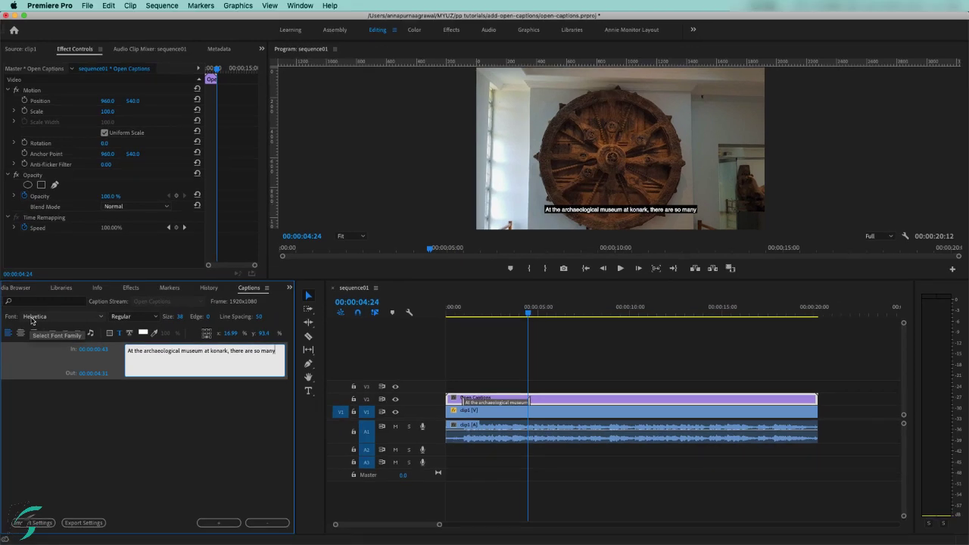
# Step: Examine the font family and font weight options available for the caption text
pyautogui.click(23, 267)
pyautogui.click(31, 318)
pyautogui.click(155, 317)
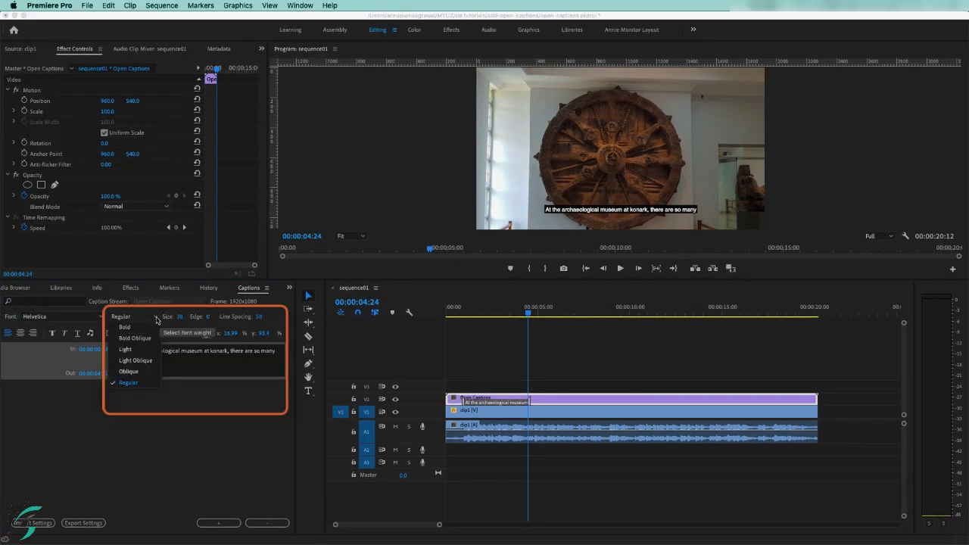
# Step: Try a font size of 48 on the caption text, and set it back to 38
pyautogui.click(181, 316)
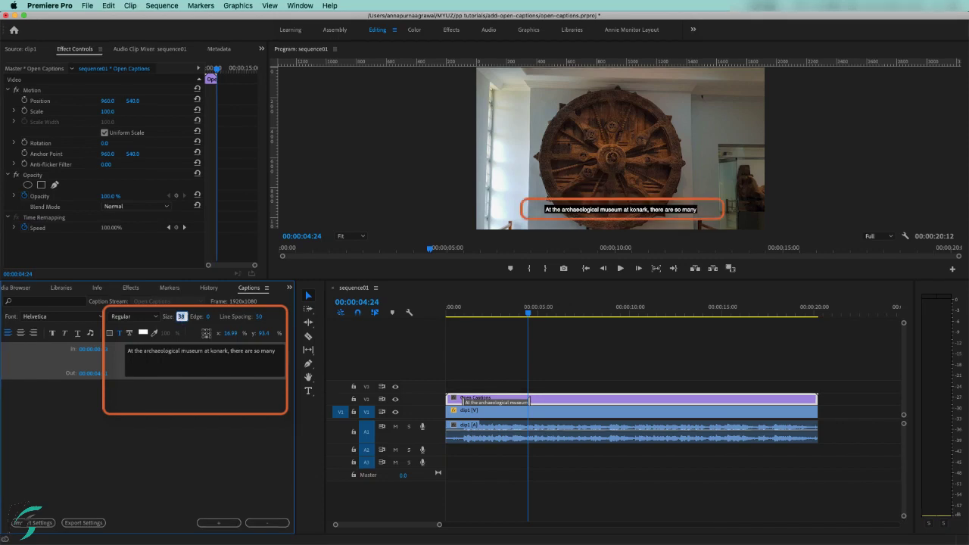
pyautogui.press('Tab')
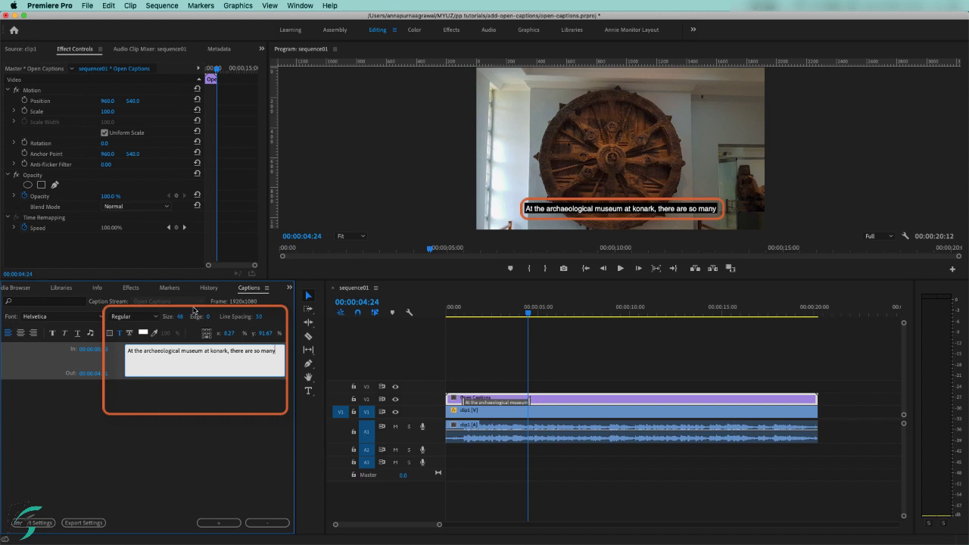
pyautogui.click(180, 316)
pyautogui.click(165, 350)
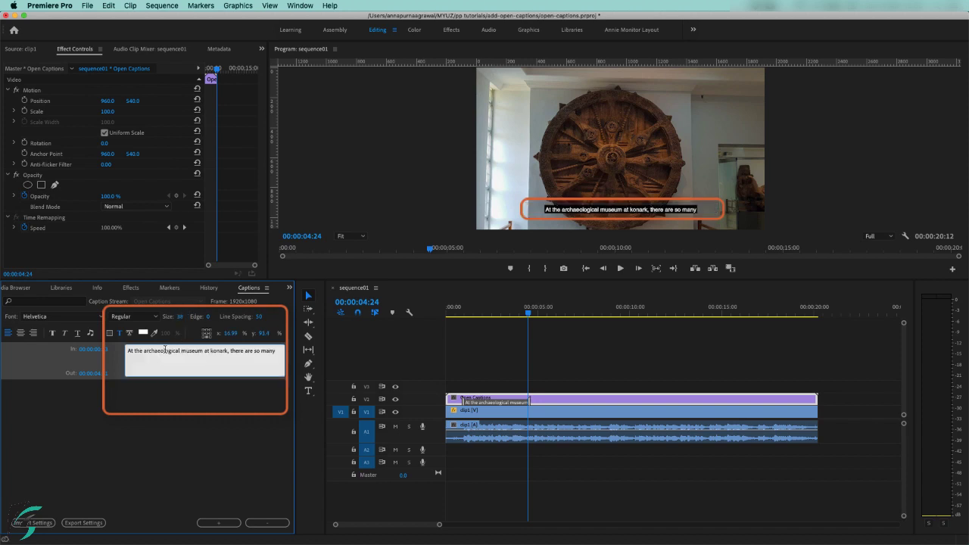
# Step: Try bold and italic styling on the caption text and add two music note symbols at its end
pyautogui.click(54, 333)
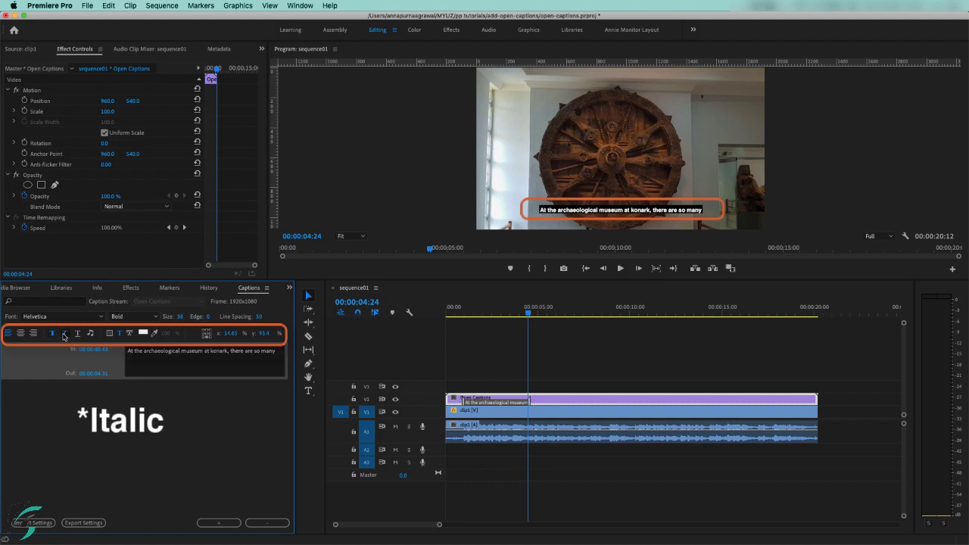
pyautogui.click(64, 335)
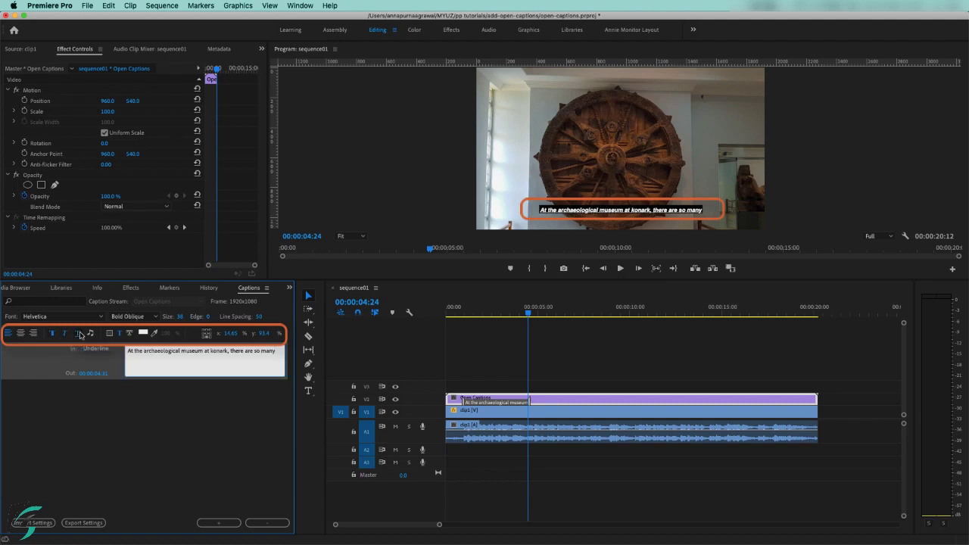
pyautogui.click(90, 334)
pyautogui.click(90, 334)
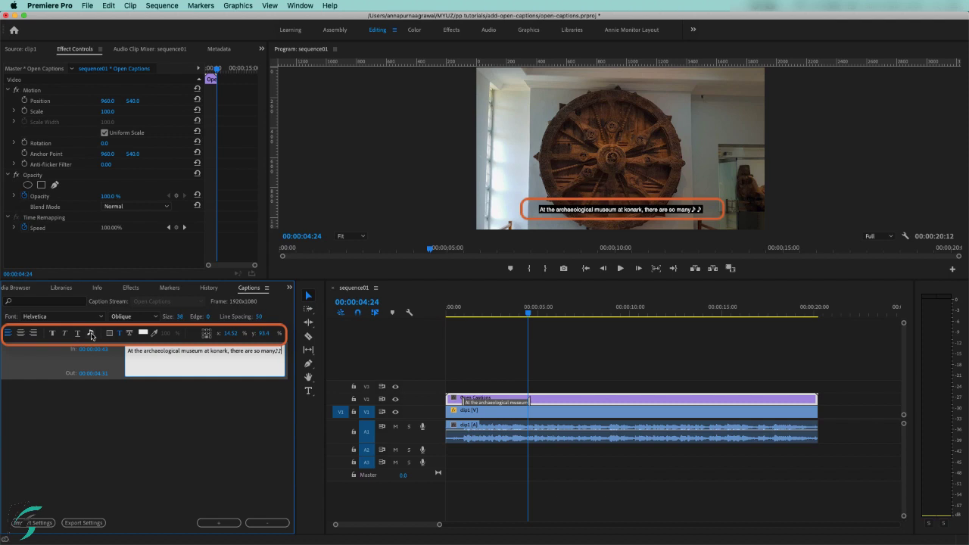
# Step: Undo the added music notes and the style changes on the caption text
pyautogui.press('super+z')
pyautogui.press('super+z')
pyautogui.press('super+z')
pyautogui.press('super+z')
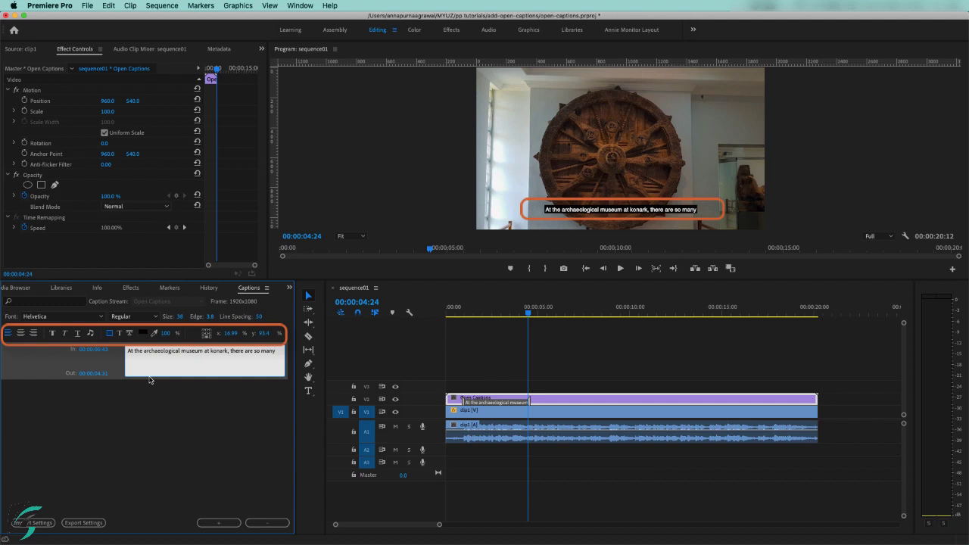
# Step: Set the caption's background colour to the light red DF5F5F
pyautogui.click(119, 334)
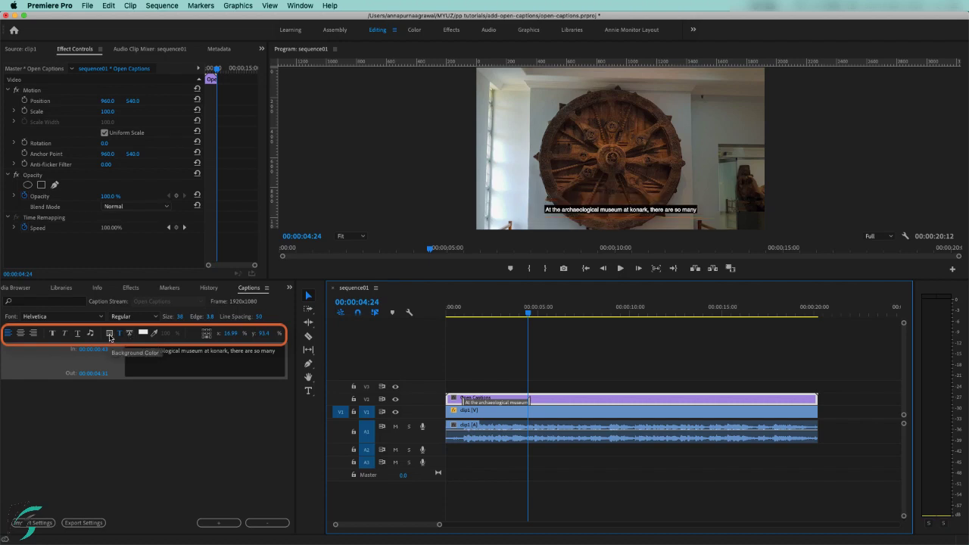
pyautogui.click(110, 335)
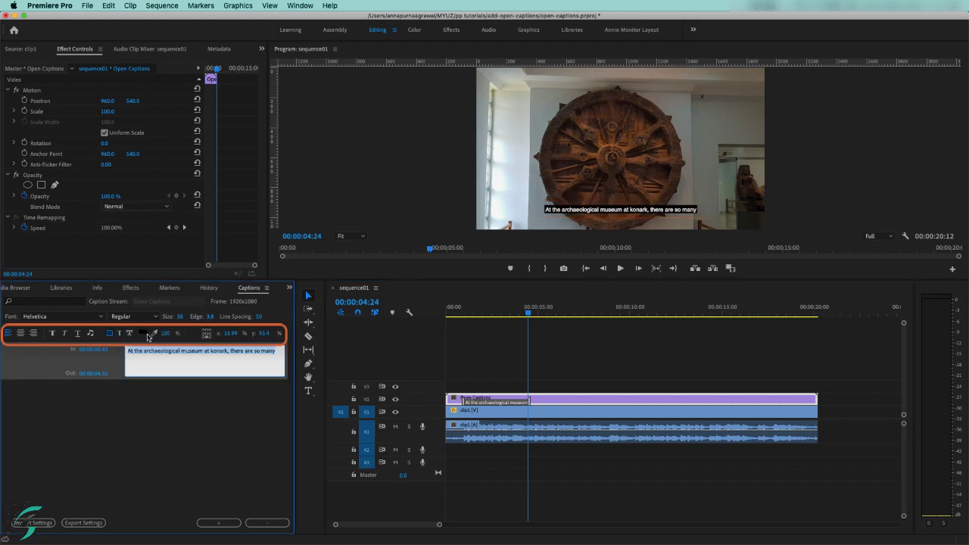
pyautogui.click(143, 333)
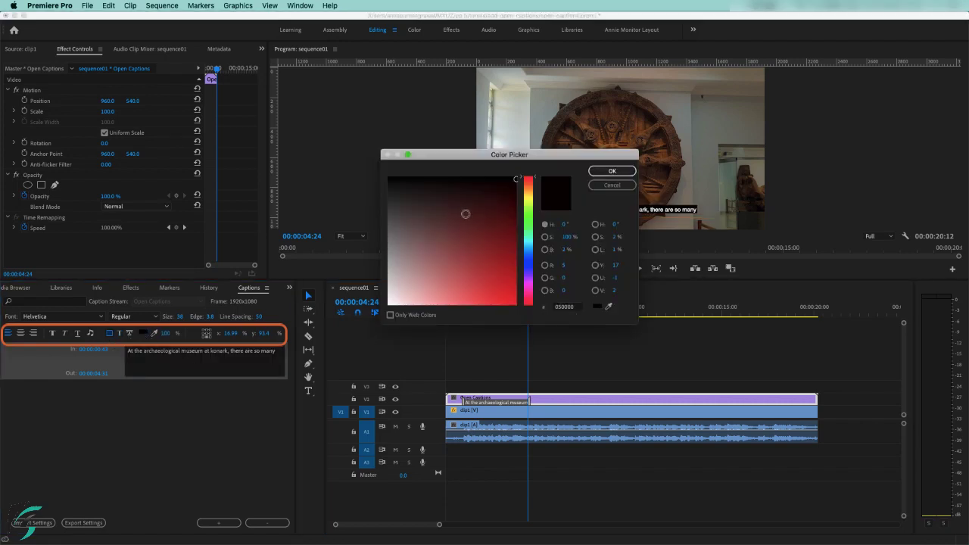
pyautogui.click(461, 288)
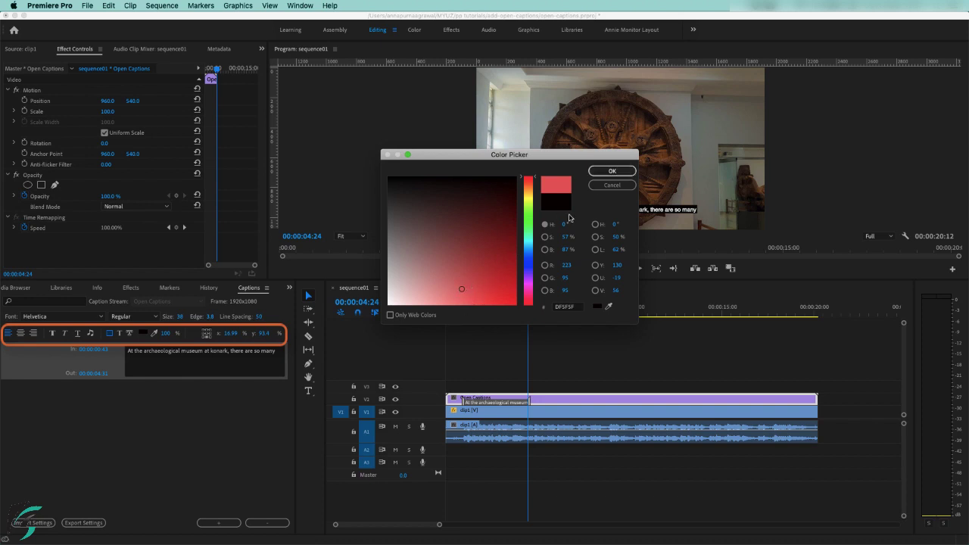
pyautogui.click(601, 173)
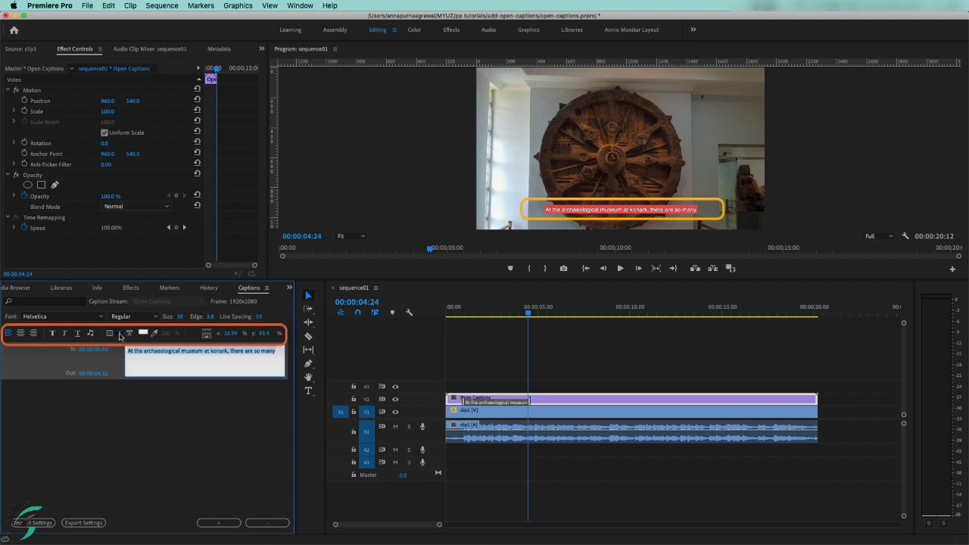
# Step: Try a near-black text colour on the caption
pyautogui.click(119, 334)
pyautogui.click(143, 333)
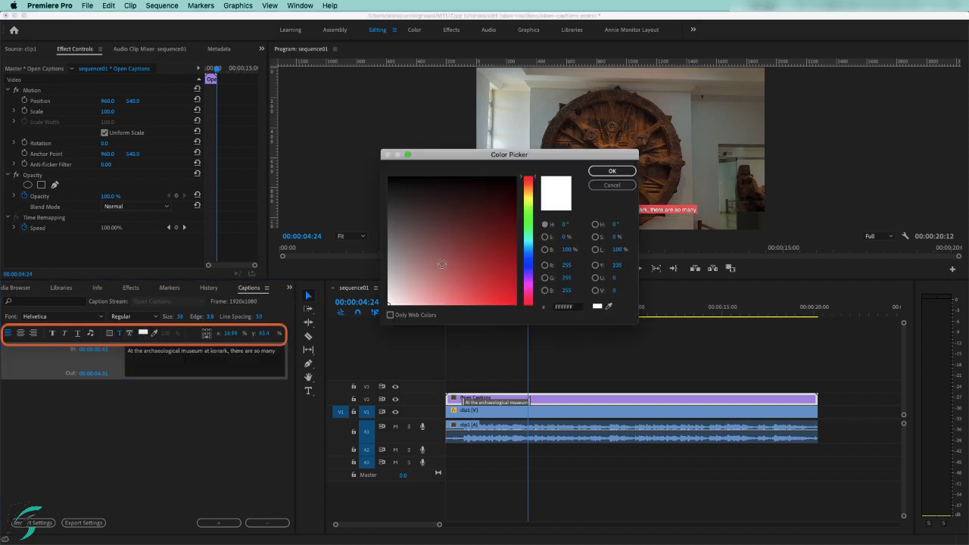
pyautogui.click(424, 184)
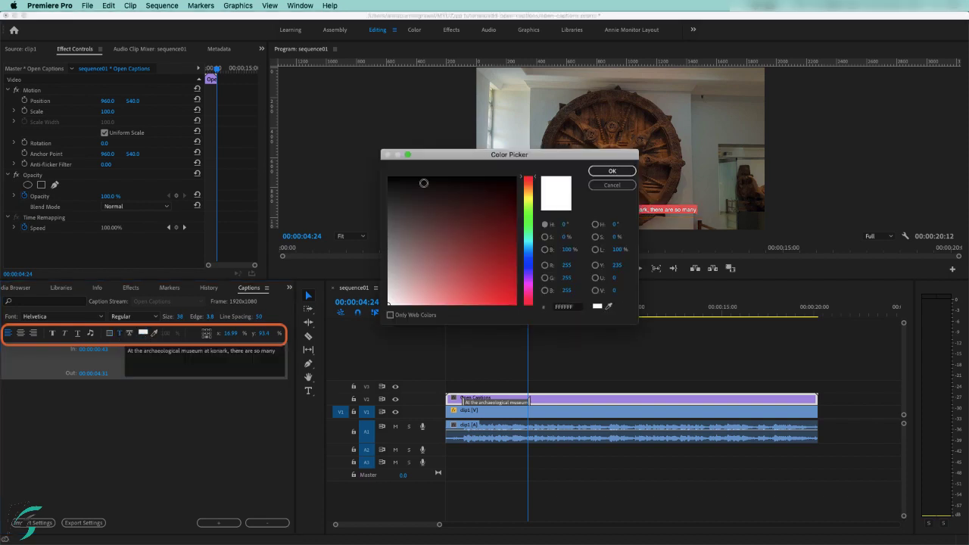
pyautogui.click(612, 171)
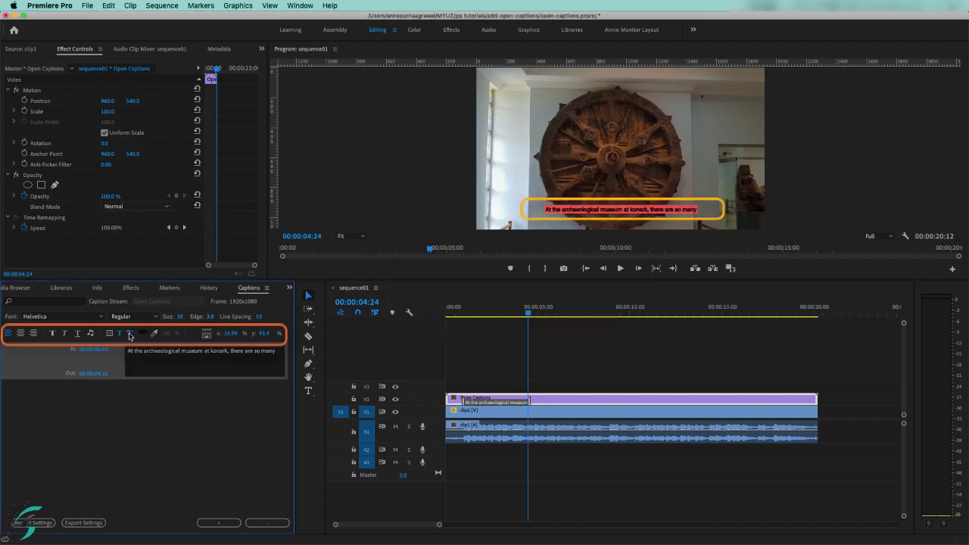
# Step: Try a near-white edge colour on the caption text
pyautogui.click(130, 334)
pyautogui.click(143, 333)
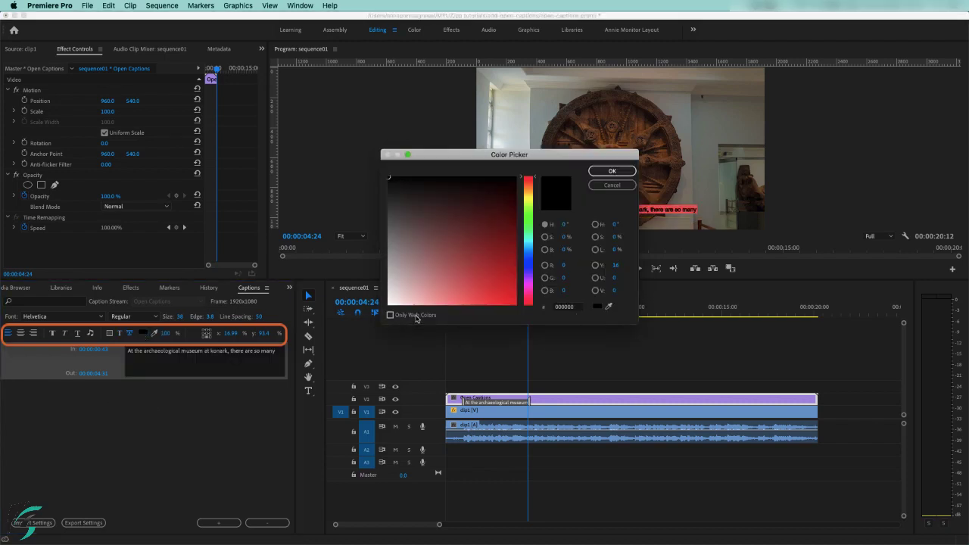
pyautogui.click(391, 292)
pyautogui.click(612, 171)
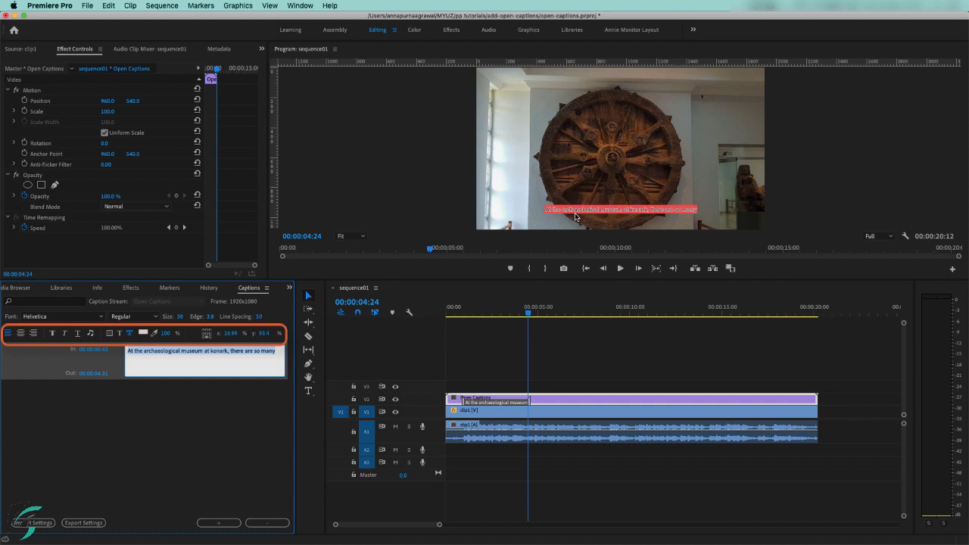
# Step: Try a background opacity of 0% on the caption, and return it to white text on a black background at 73% opacity
pyautogui.click(109, 333)
pyautogui.moveTo(165, 333); pyautogui.dragTo(144, 335)
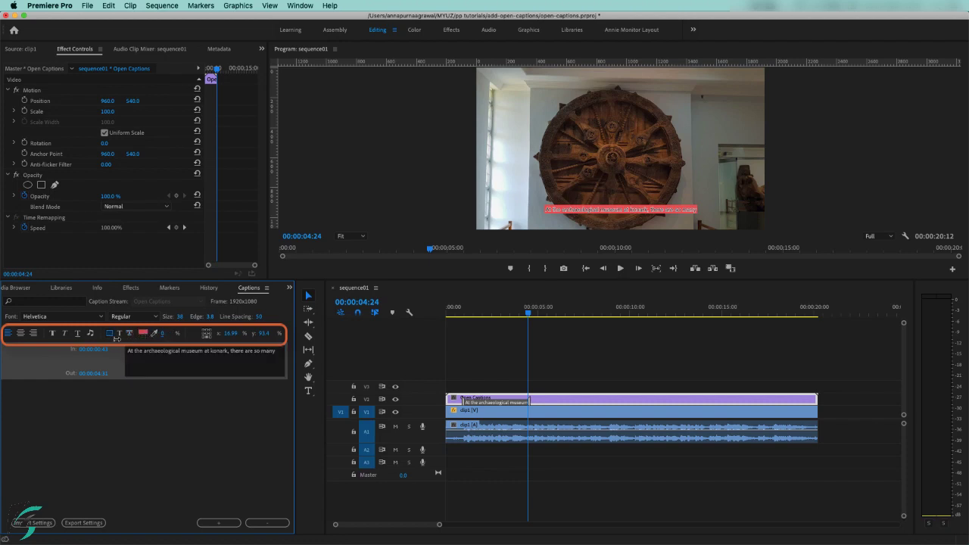
pyautogui.moveTo(115, 338); pyautogui.dragTo(155, 335)
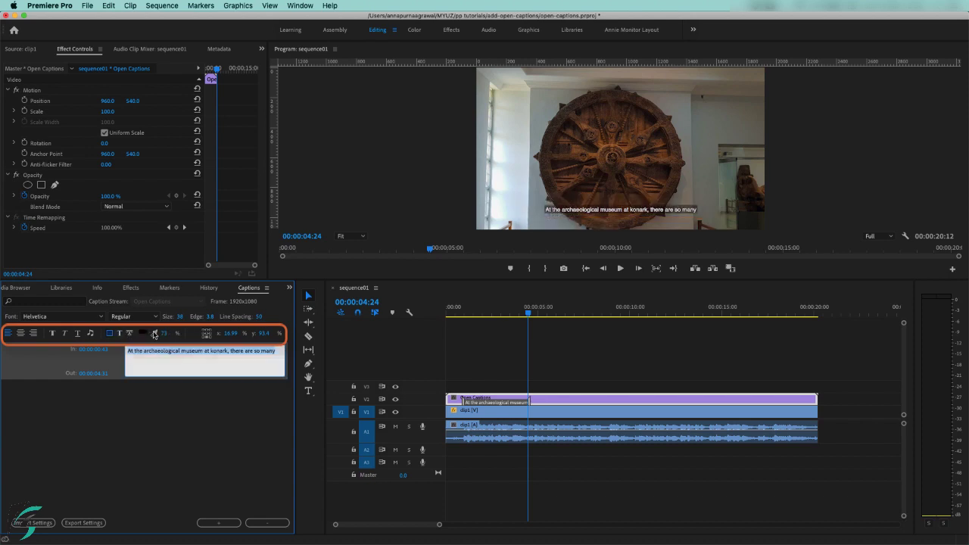
# Step: Move the playhead to the end of the first caption and add a second caption block after it
pyautogui.click(490, 405)
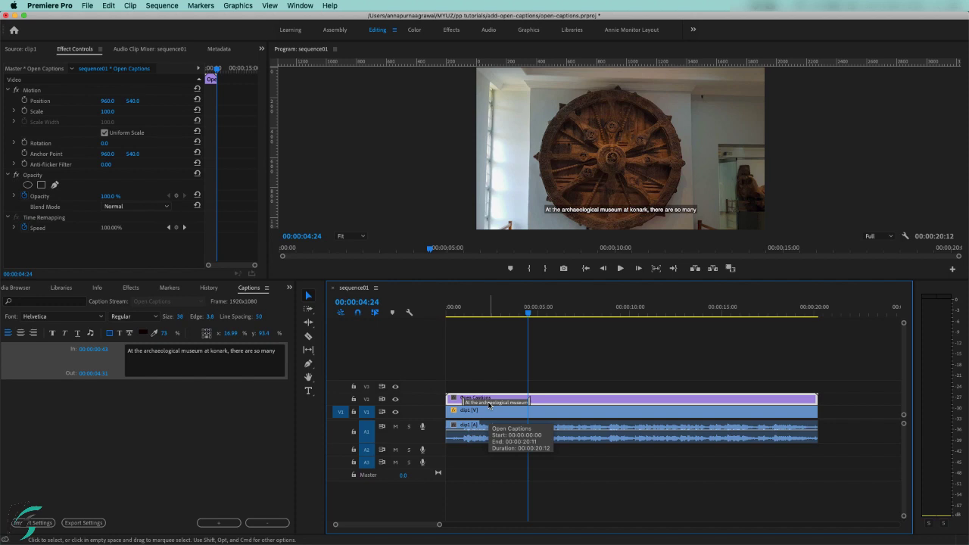
pyautogui.click(532, 315)
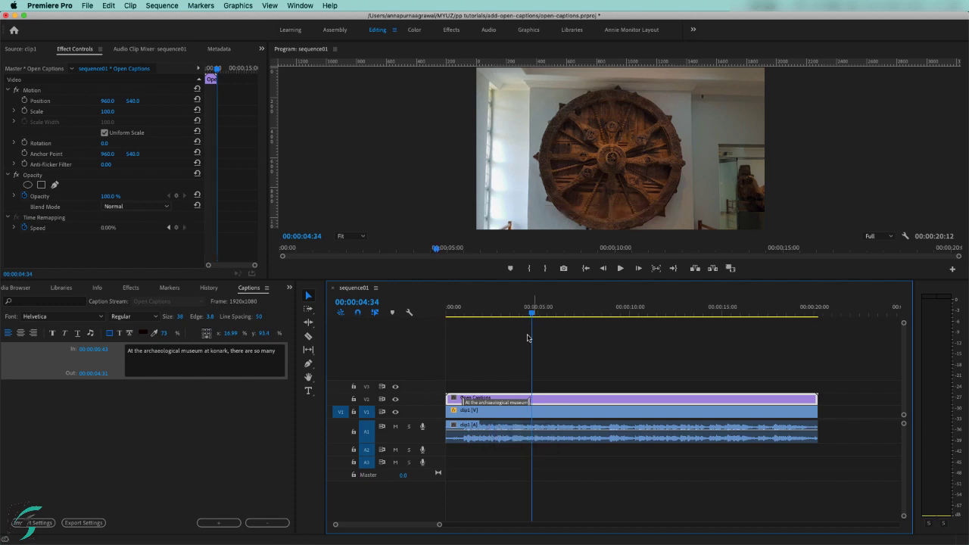
pyautogui.click(217, 523)
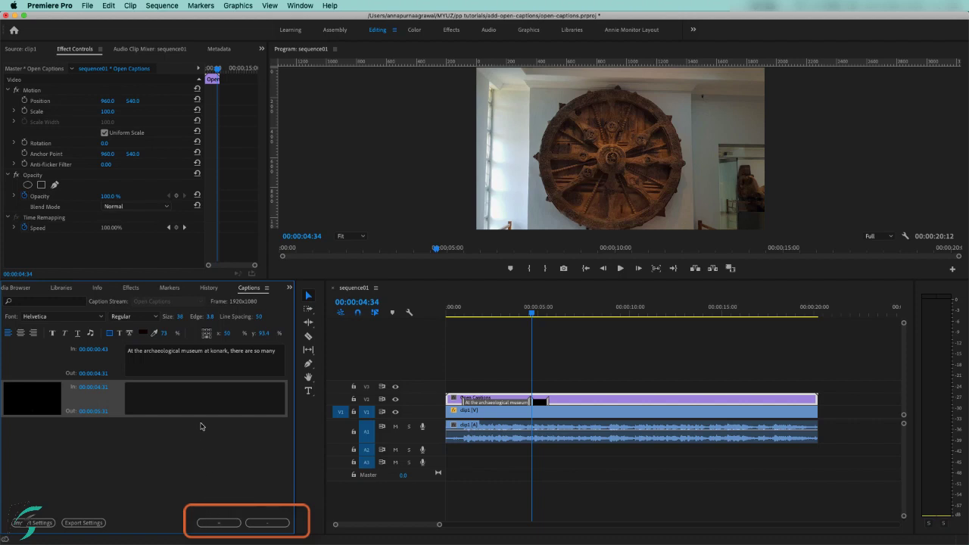
# Step: Play the speech up to 00:00:08:37 and extend the second caption's end to that point on the timeline
pyautogui.press('space')
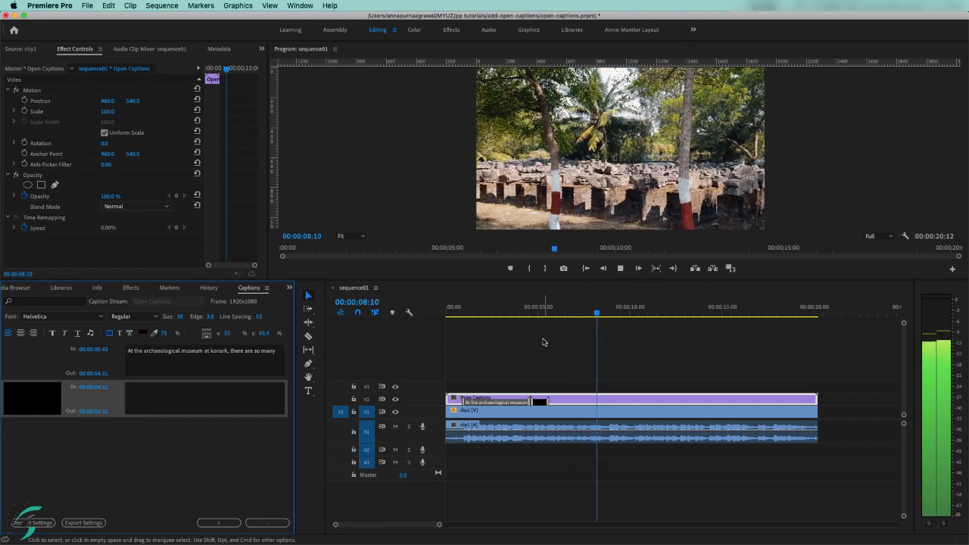
pyautogui.press('space')
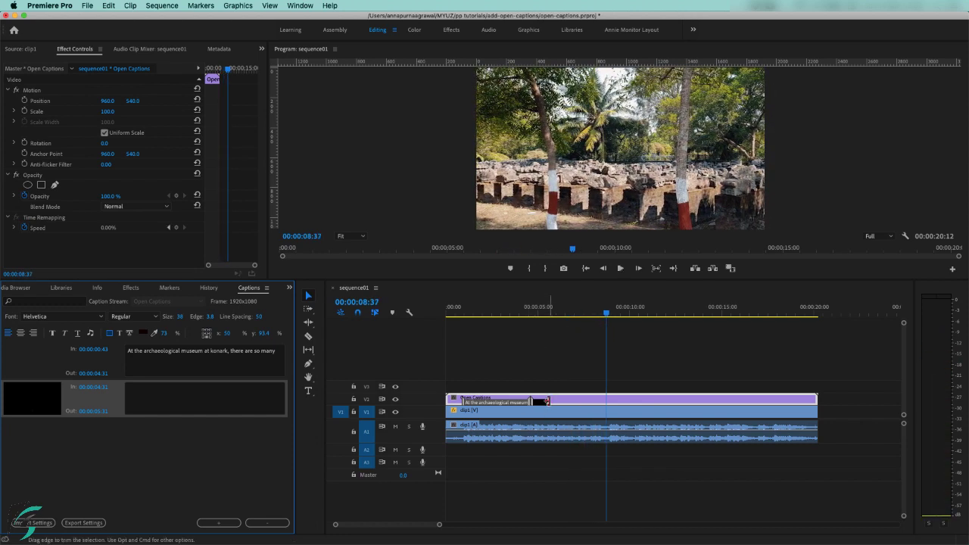
pyautogui.moveTo(545, 400); pyautogui.dragTo(603, 401)
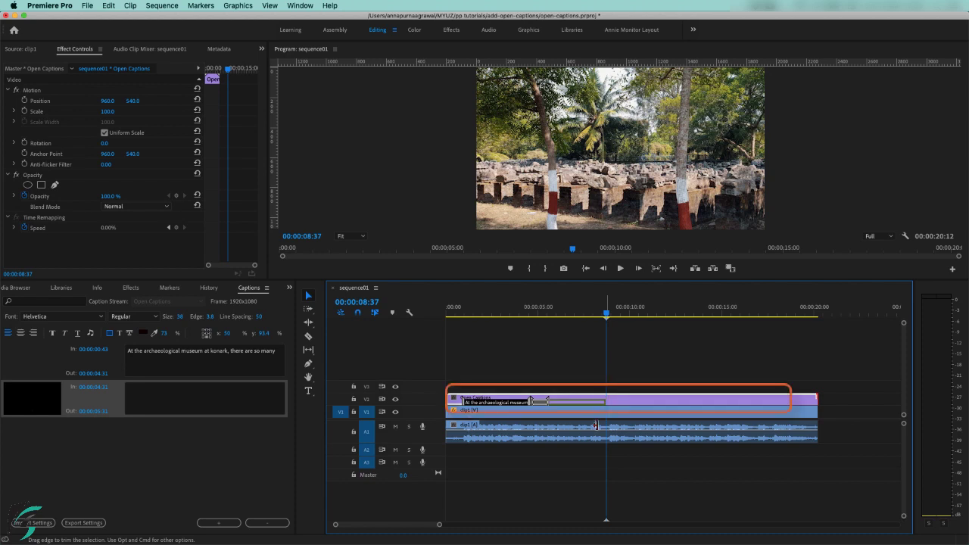
# Step: Enter "artifacts and the leftovers from the 13th century" as the second caption's text and check it in the preview at 00:00:06:36
pyautogui.click(192, 399)
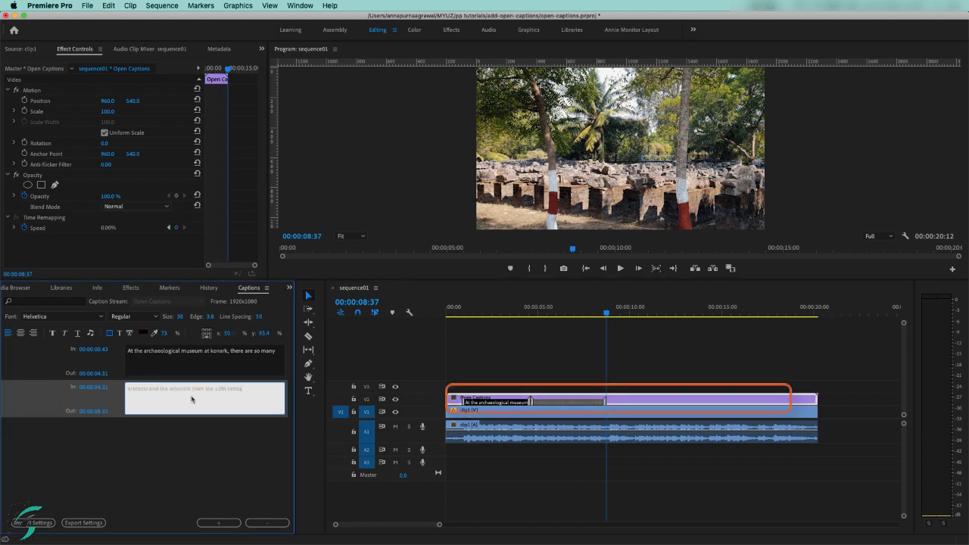
pyautogui.write('artifacts and the leftovers from the 13th century')
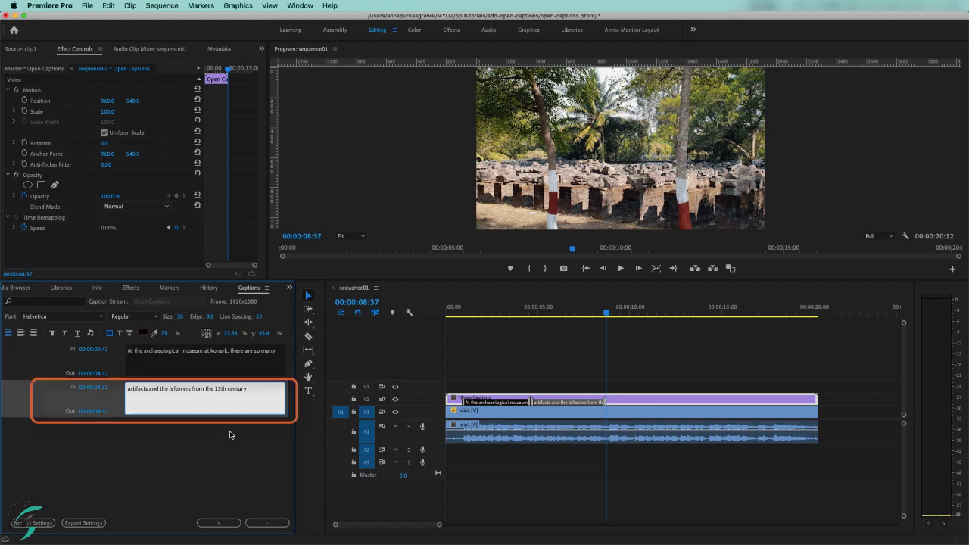
pyautogui.click(569, 320)
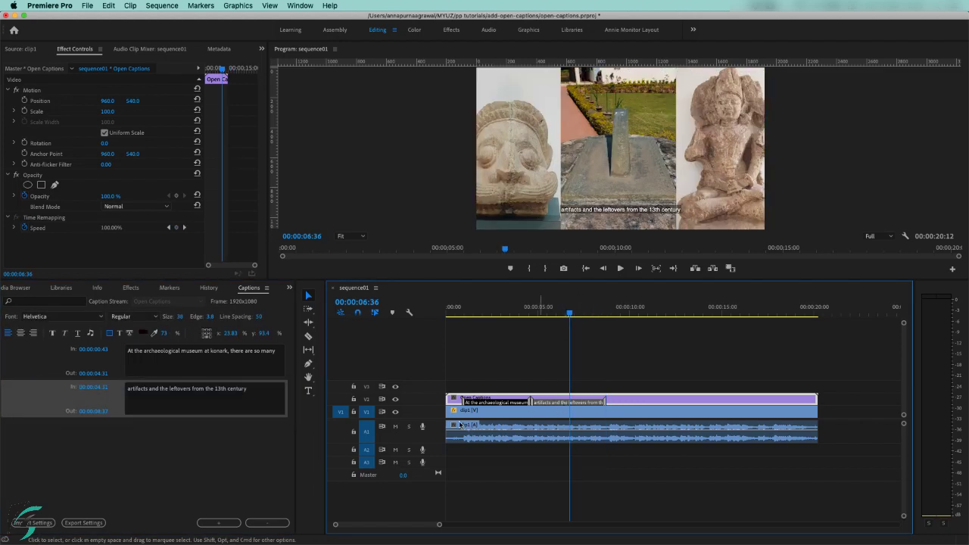
pyautogui.click(498, 403)
pyautogui.click(557, 402)
# Step: Add two more empty caption blocks after the second caption, and delete the last one
pyautogui.click(228, 524)
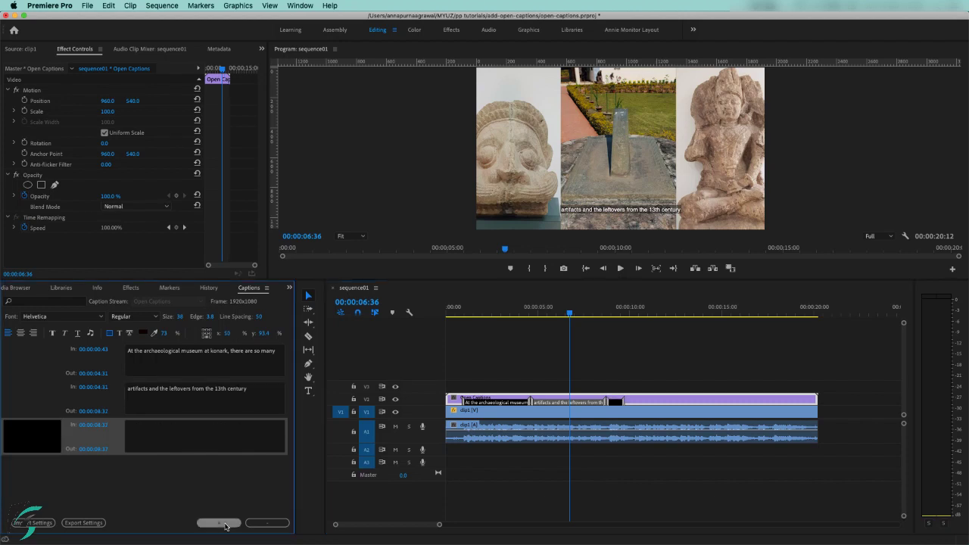
pyautogui.click(225, 525)
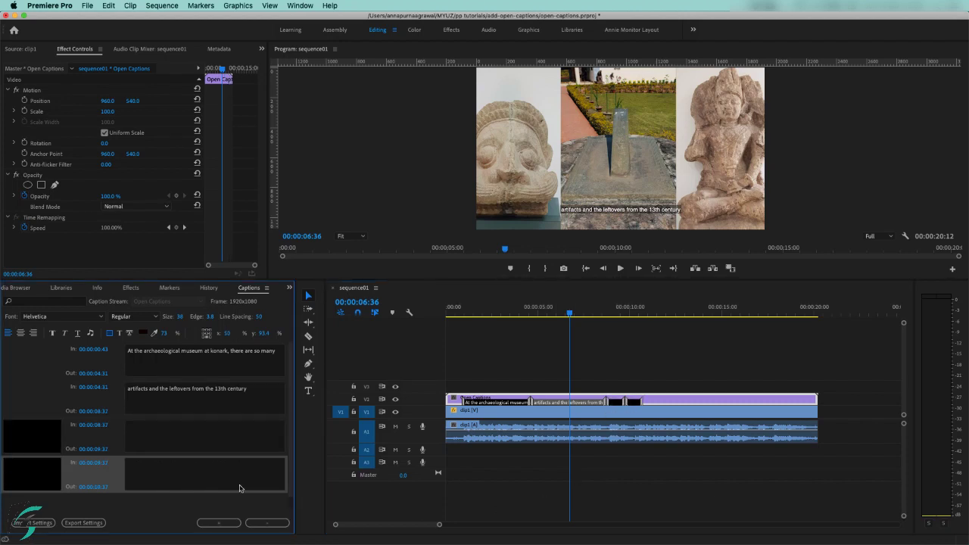
pyautogui.click(262, 523)
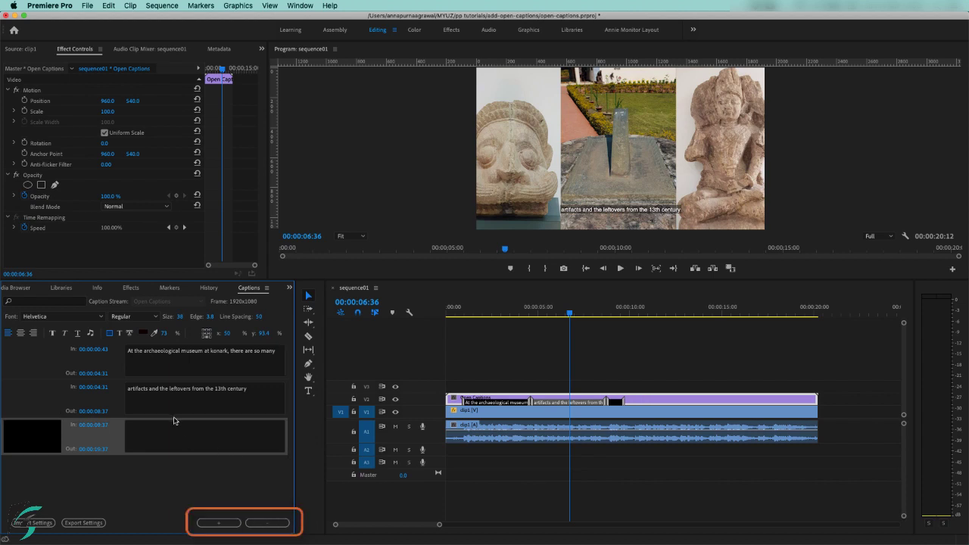
# Step: Try deleting the second caption, and undo the deletion
pyautogui.click(269, 523)
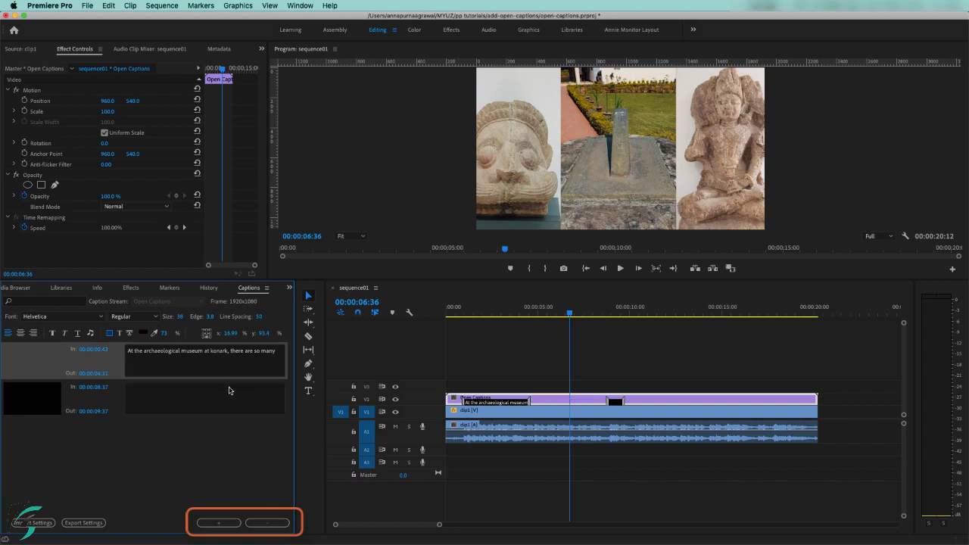
pyautogui.press('super+z')
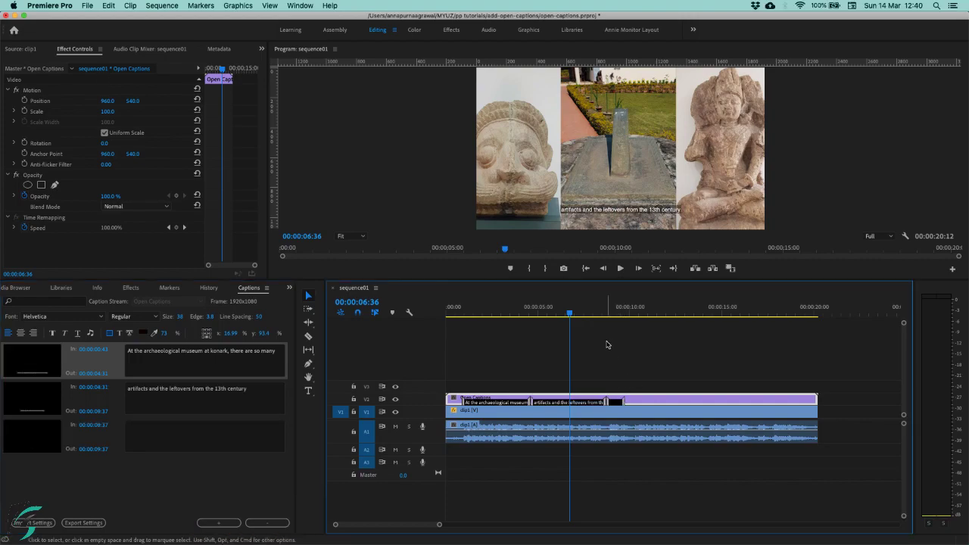